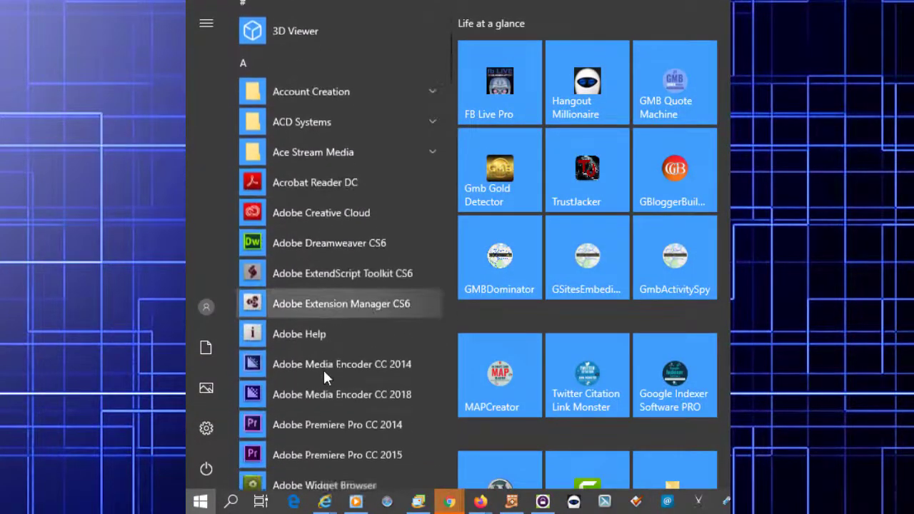
- Scroll the Start menu app list down to M and expand the MAPCreator folder
scroll(323, 373, "down", 2)
scroll(324, 371, "down", 2)
scroll(324, 371, "down", 2)
scroll(324, 371, "down", 2)
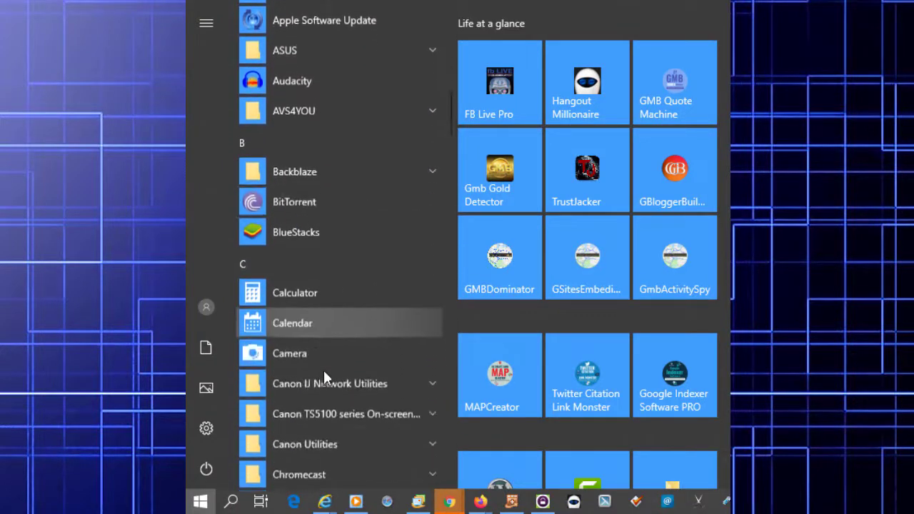
scroll(324, 371, "down", 2)
scroll(324, 371, "down", 2)
scroll(323, 371, "down", 3)
scroll(324, 370, "down", 2)
scroll(334, 351, "down", 1)
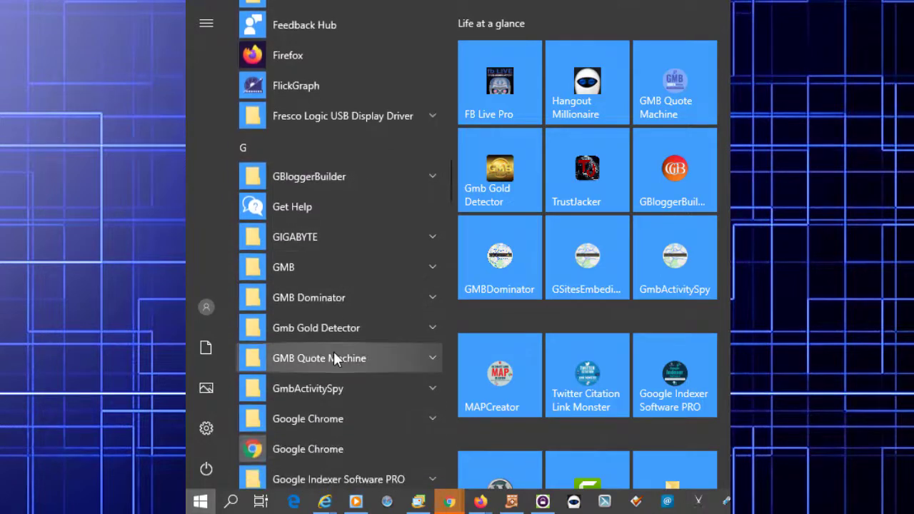
scroll(333, 351, "down", 2)
scroll(334, 354, "down", 4)
scroll(334, 353, "down", 1)
scroll(334, 353, "down", 2)
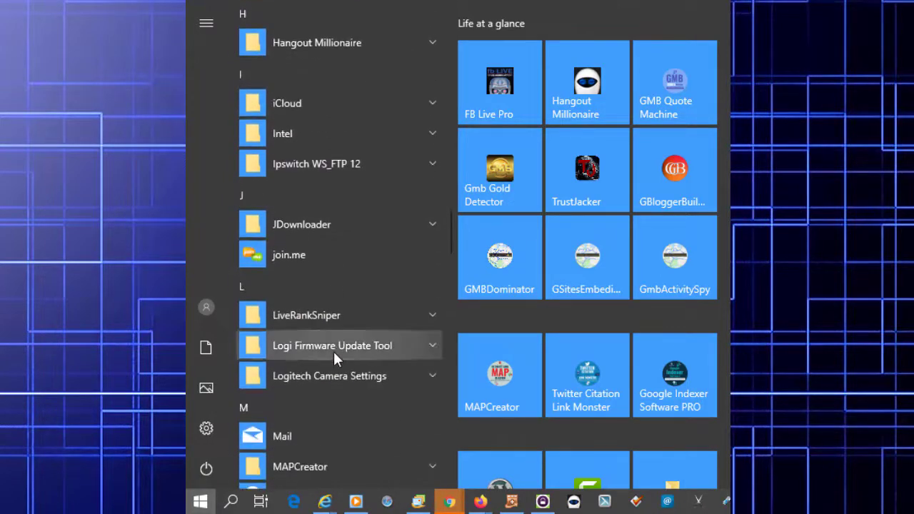
scroll(334, 353, "down", 2)
scroll(333, 351, "down", 2)
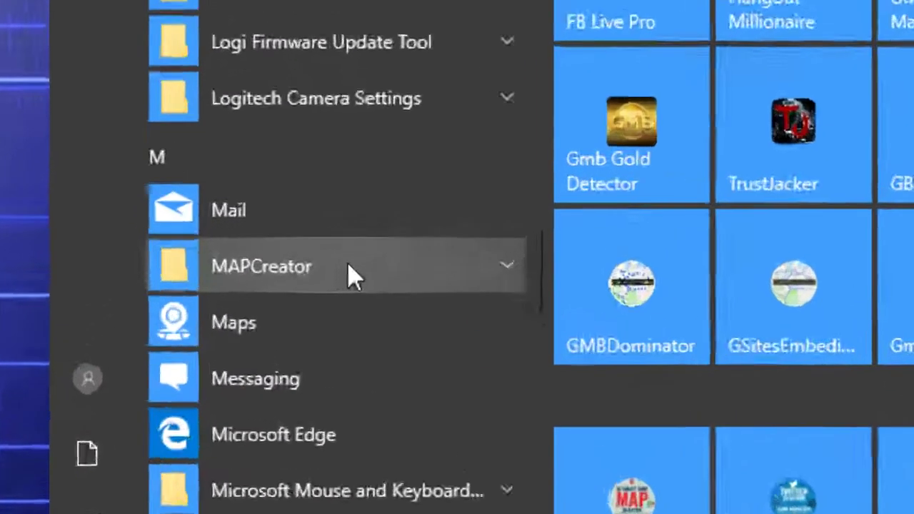
left_click(348, 265)
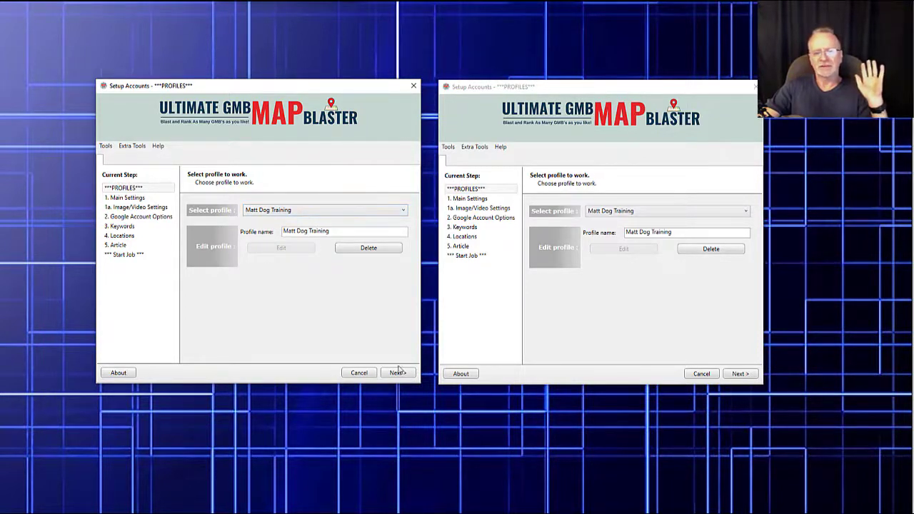
- Advance both setup windows past Main Settings and Image/Video Settings to Google Account Options
key("Return")
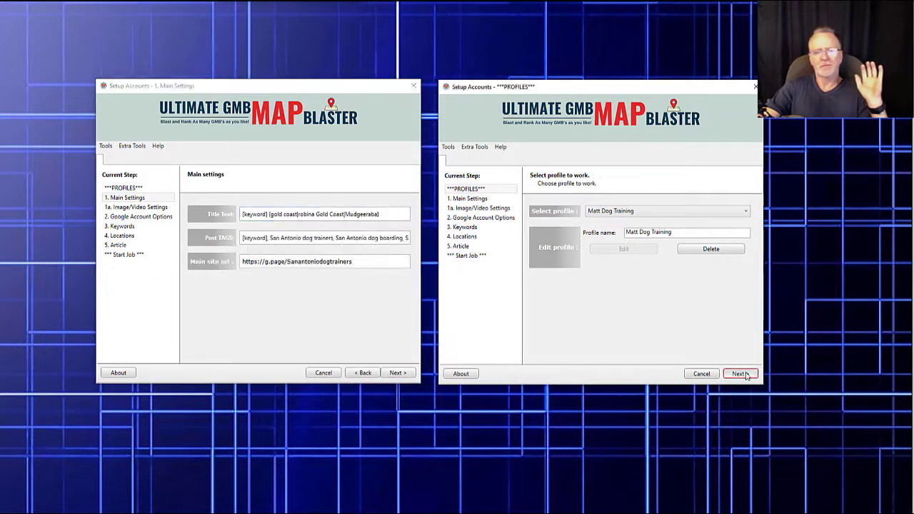
left_click(743, 374)
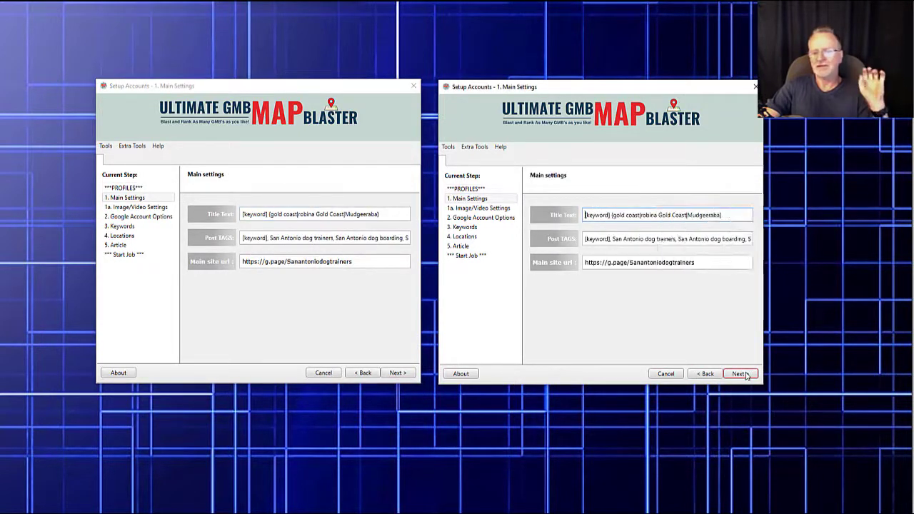
left_click(740, 373)
left_click(401, 373)
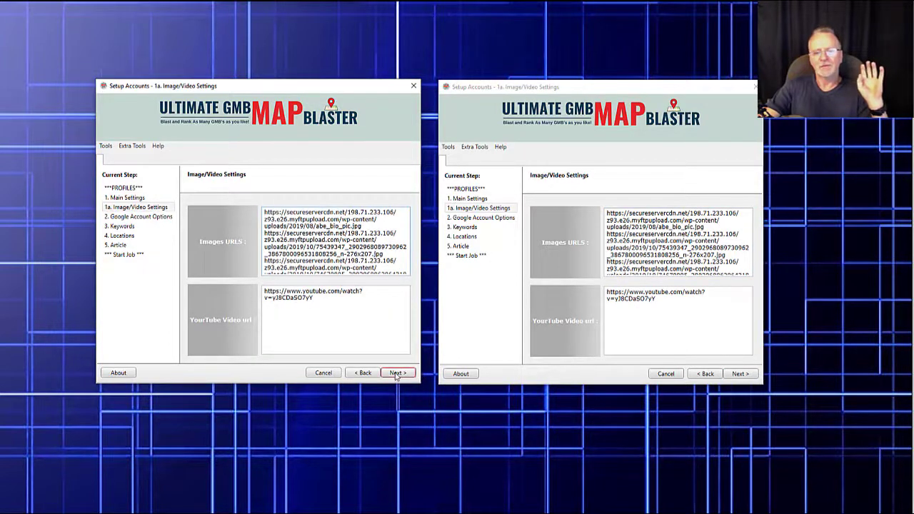
left_click(397, 373)
left_click(735, 376)
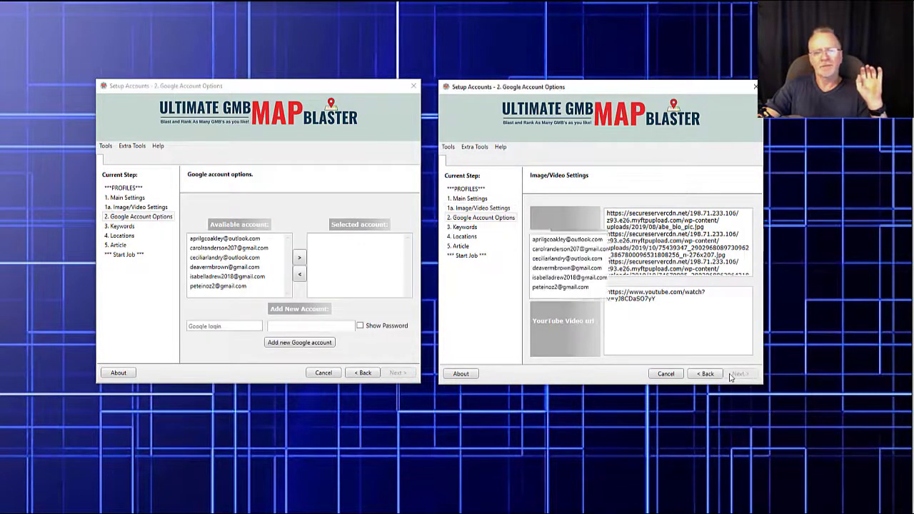
- Move all six available Google accounts into the Selected list in each window
double_click(548, 240)
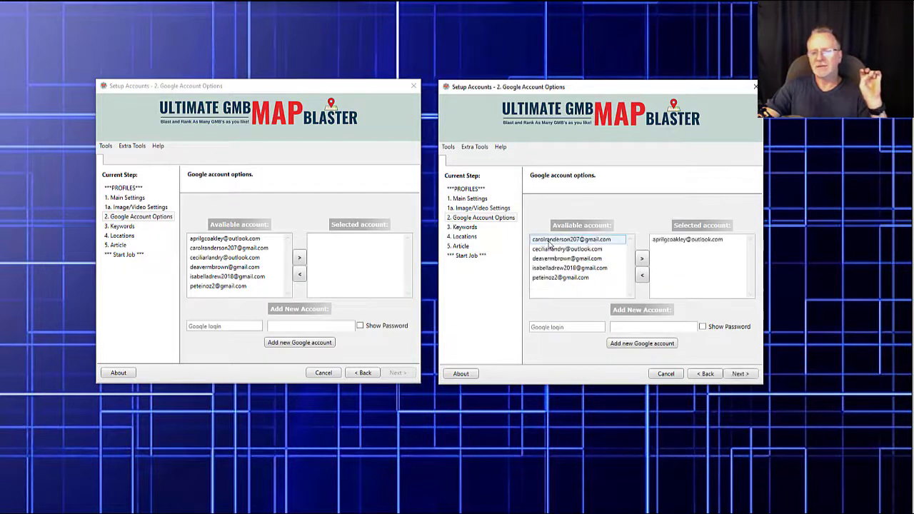
left_click(225, 287)
double_click(225, 287)
double_click(550, 240)
double_click(230, 278)
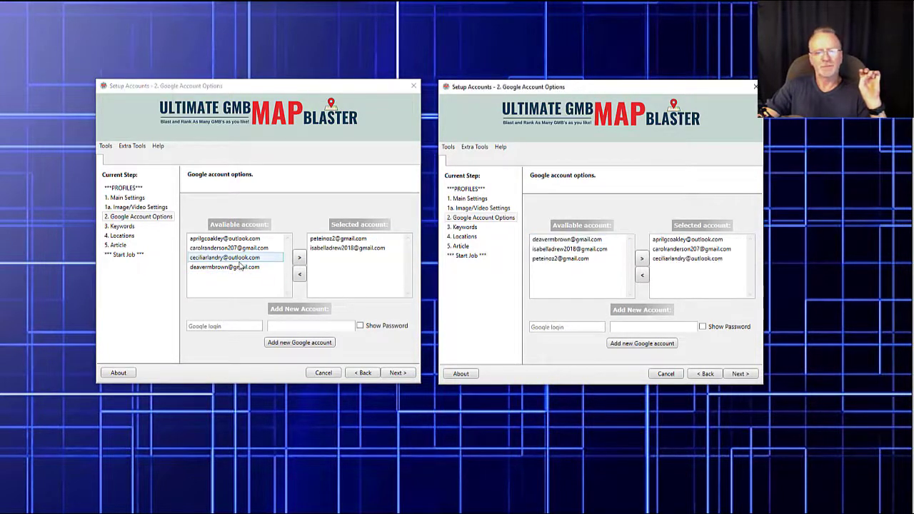
double_click(238, 267)
left_click(552, 240)
double_click(551, 240)
double_click(532, 239)
left_click(241, 249)
double_click(240, 250)
double_click(551, 241)
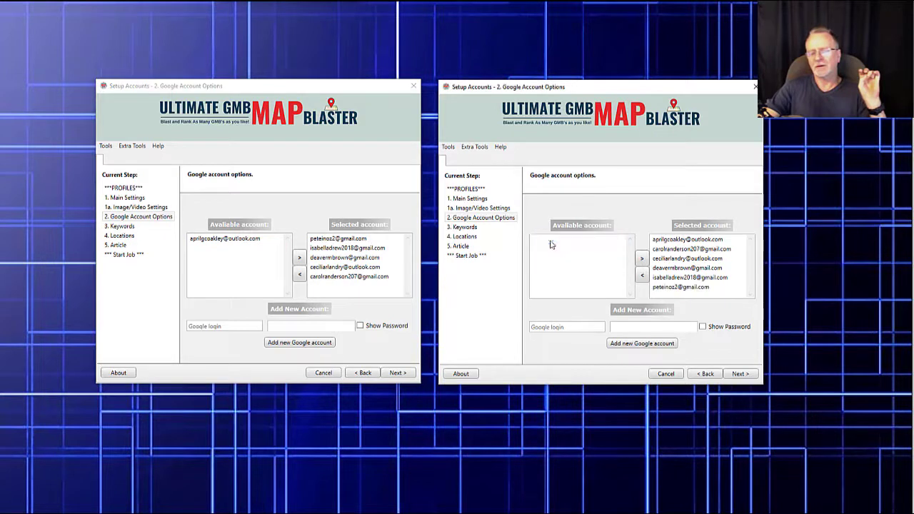
double_click(244, 242)
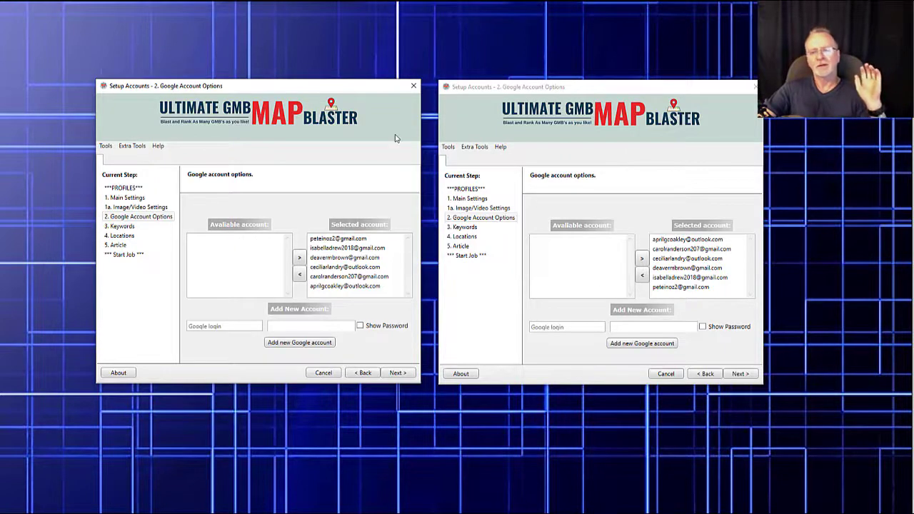
- Close the left duplicate Setup Accounts window, centre the other, and continue to 3. Keywords
left_click(413, 86)
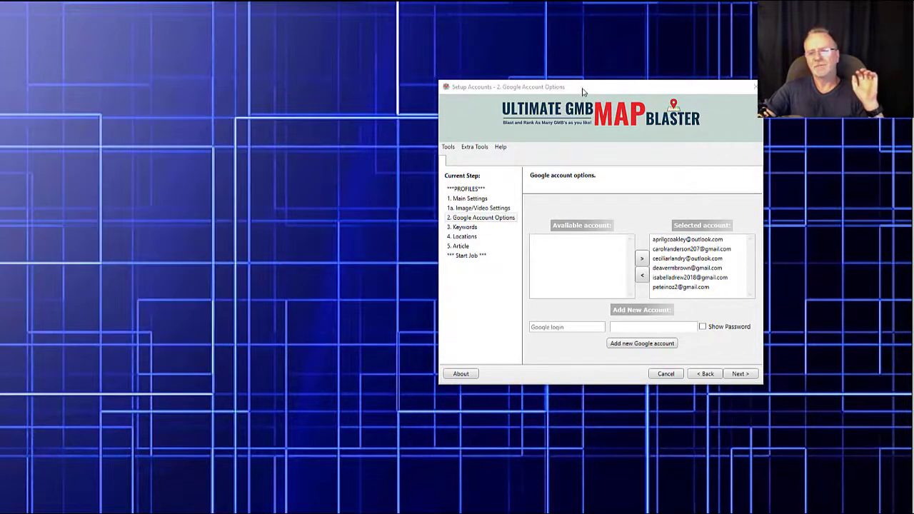
left_click_drag(585, 91, 395, 75)
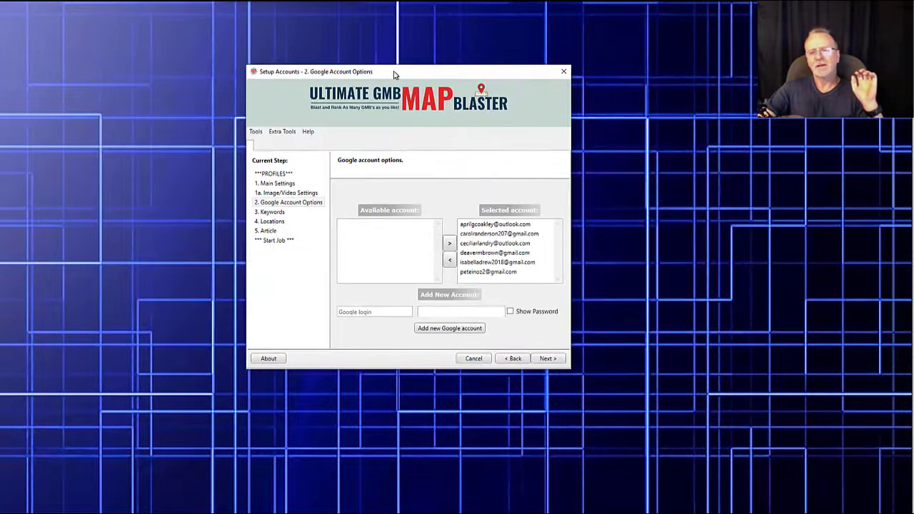
left_click(548, 359)
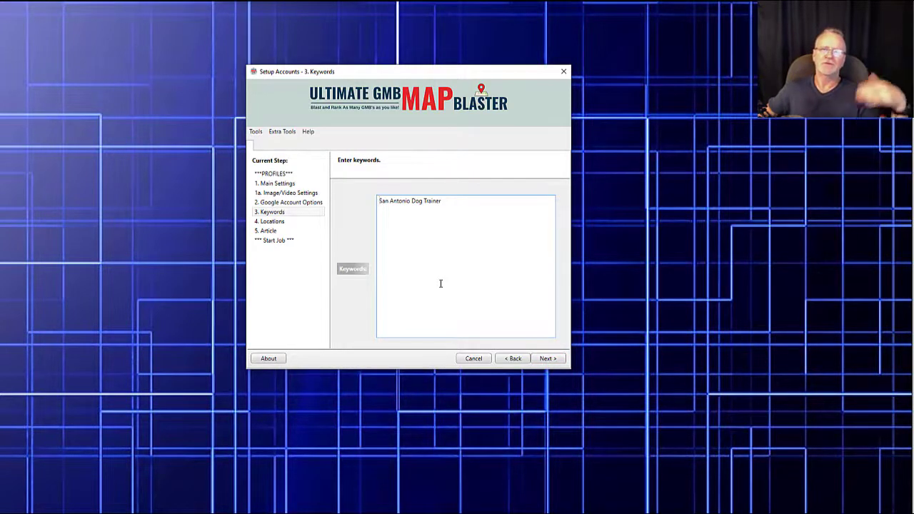
- Return to Google Account Options and move extra accounts back, leaving one selected and five available
left_click(514, 359)
left_click(484, 234)
double_click(484, 234)
double_click(484, 234)
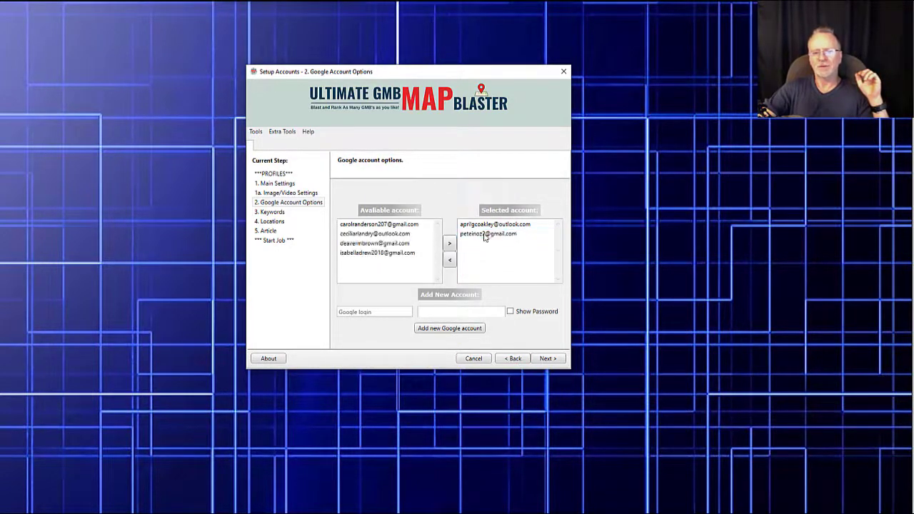
double_click(485, 234)
left_click(363, 263)
left_click(379, 225)
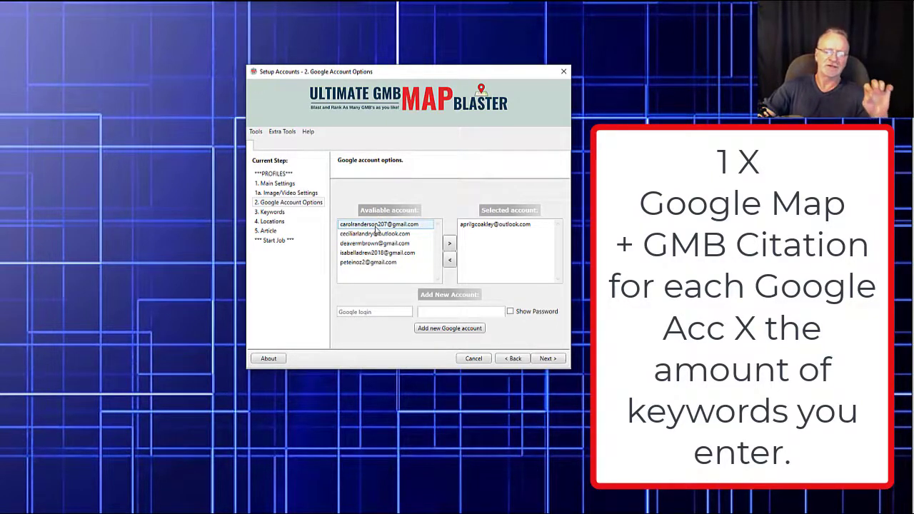
left_click(484, 226)
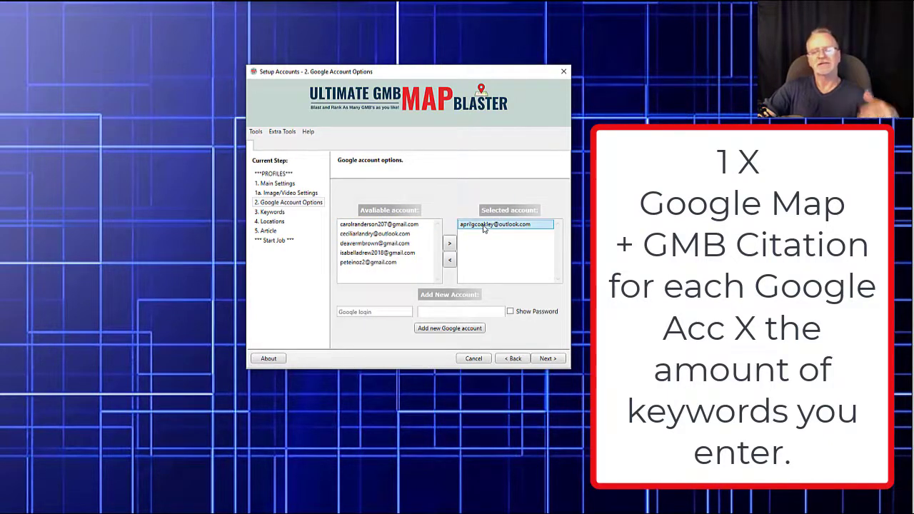
left_click(548, 359)
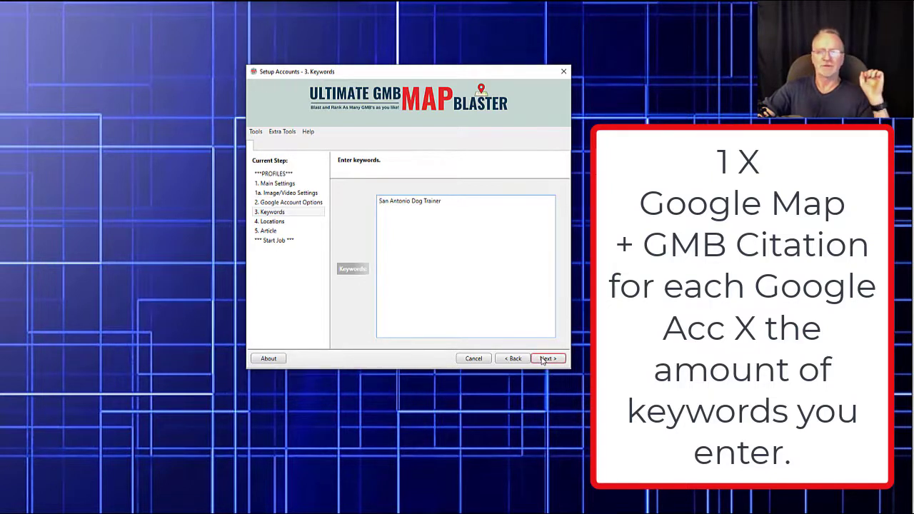
- Advance to Locations and review the San Antonio Texas address line without changing it
left_click(544, 358)
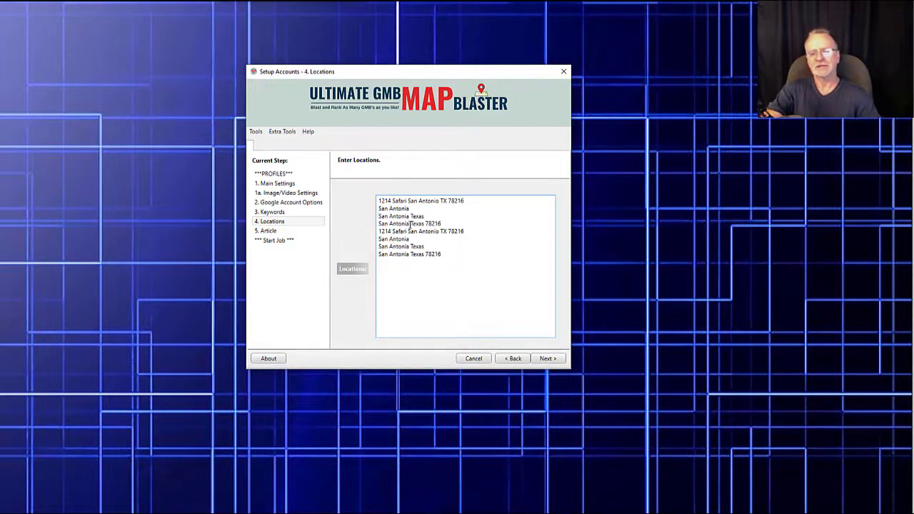
key("shift+End")
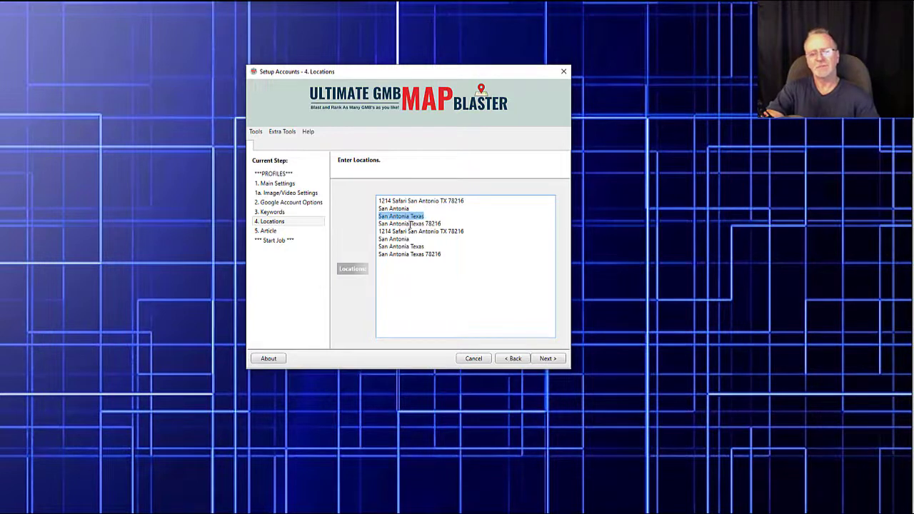
key("Left")
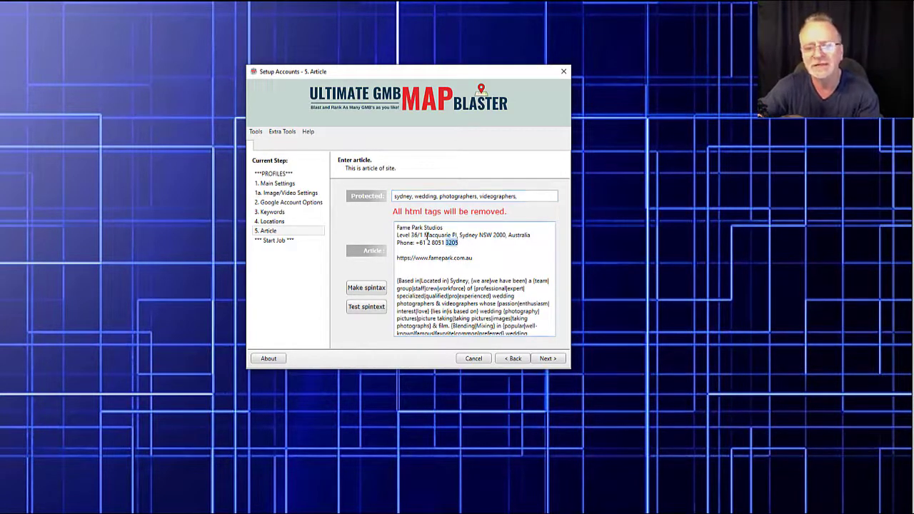
- Review the article's business name, address and phone lines unchanged, then advance to Start Job
left_click_drag(465, 244, 397, 227)
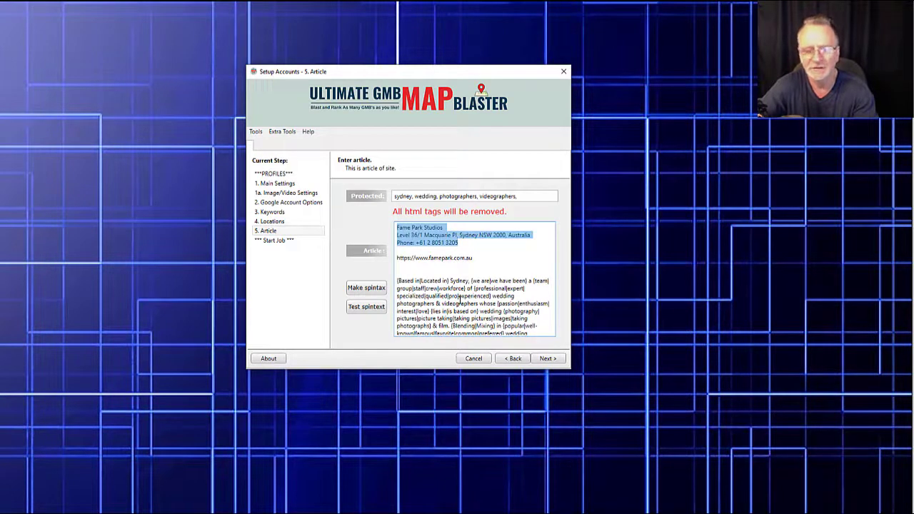
left_click(2, 500)
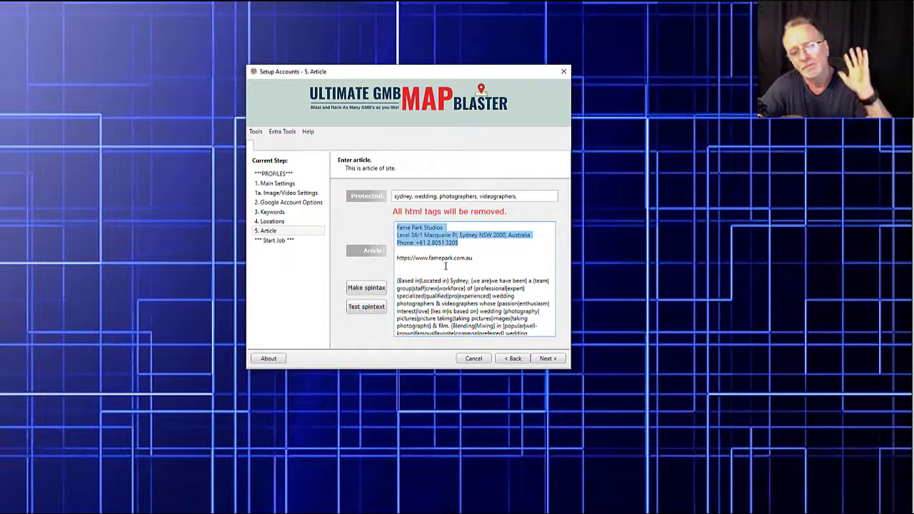
left_click(456, 270)
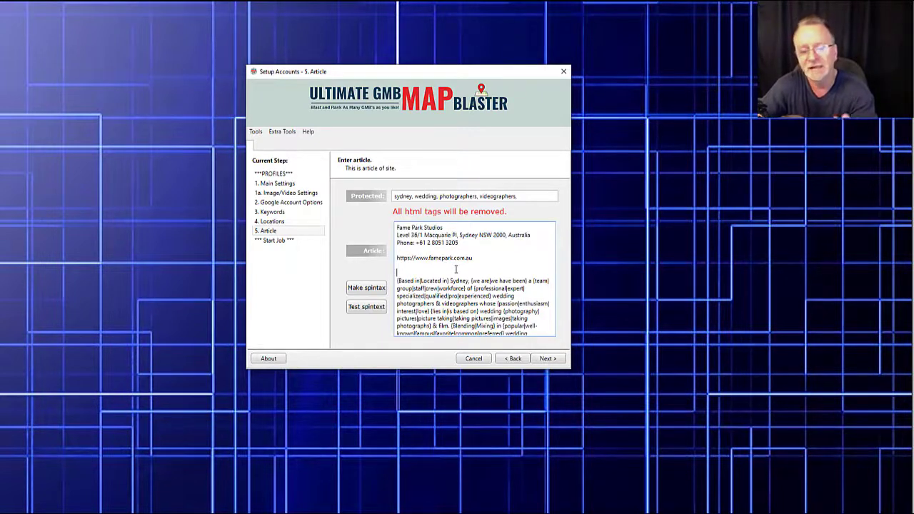
left_click(547, 358)
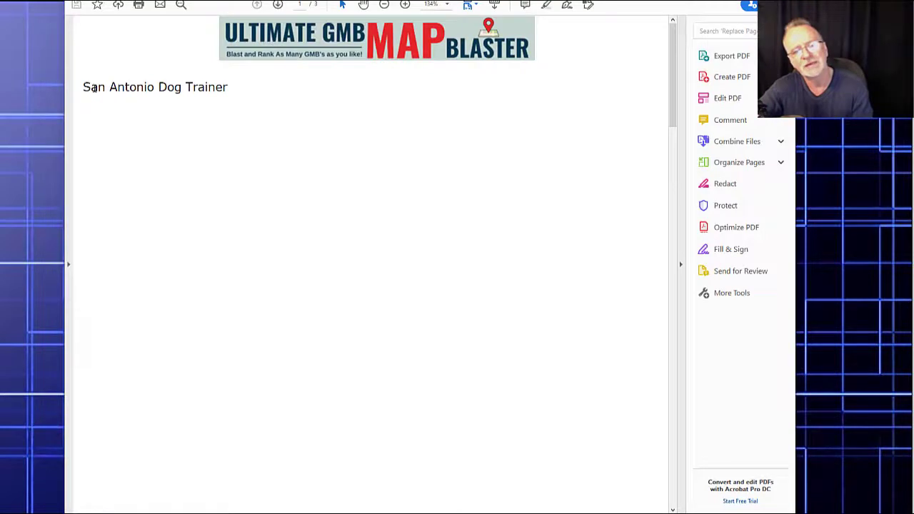
- Scroll through the PDF report's keyword, Google account and map links in Acrobat Reader
scroll(209, 93, "down", 1)
scroll(212, 93, "down", 2)
scroll(212, 94, "up", 3)
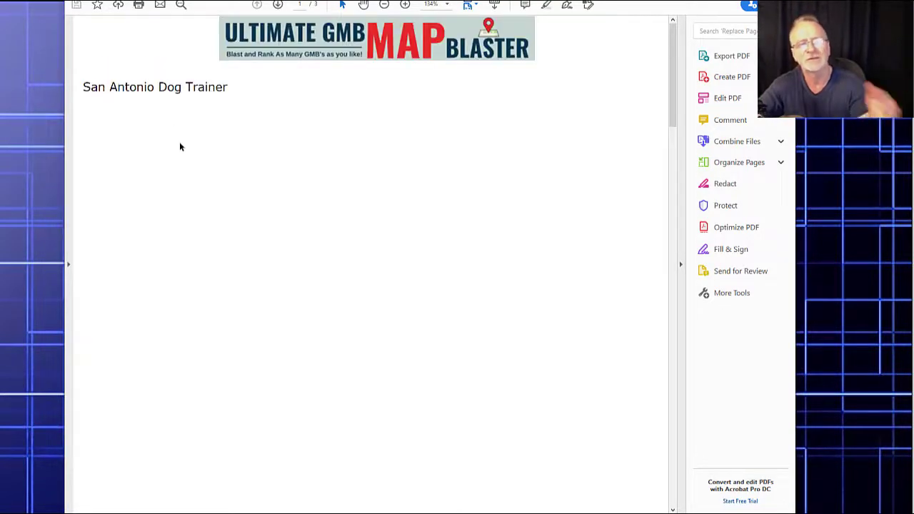
scroll(179, 143, "down", 2)
scroll(180, 145, "down", 3)
scroll(180, 146, "down", 3)
scroll(179, 145, "down", 1)
scroll(179, 145, "down", 3)
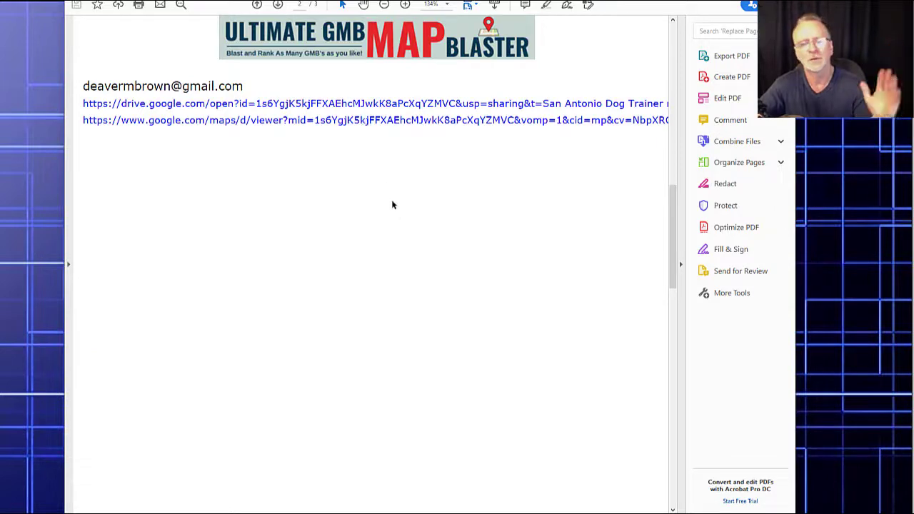
scroll(391, 204, "down", 1)
scroll(391, 205, "up", 6)
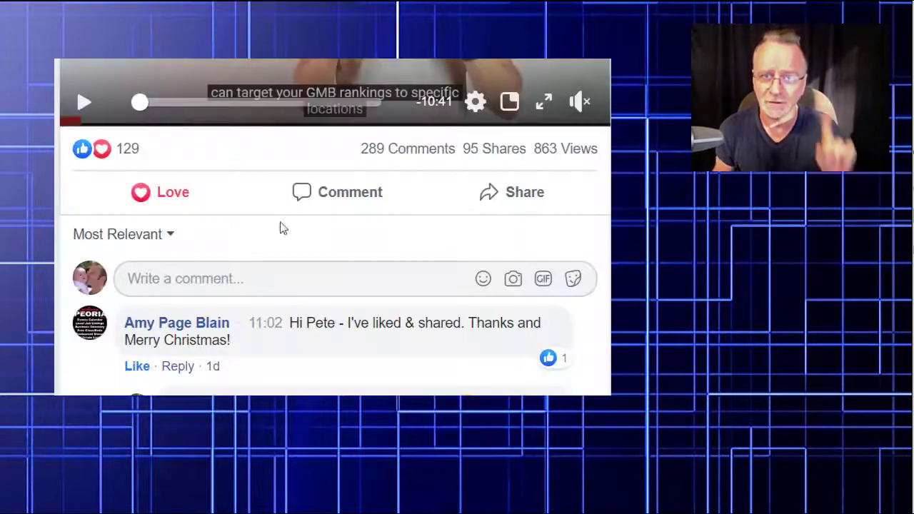
- Give the Facebook video post a Love reaction, briefly opening and closing Share
left_click(178, 200)
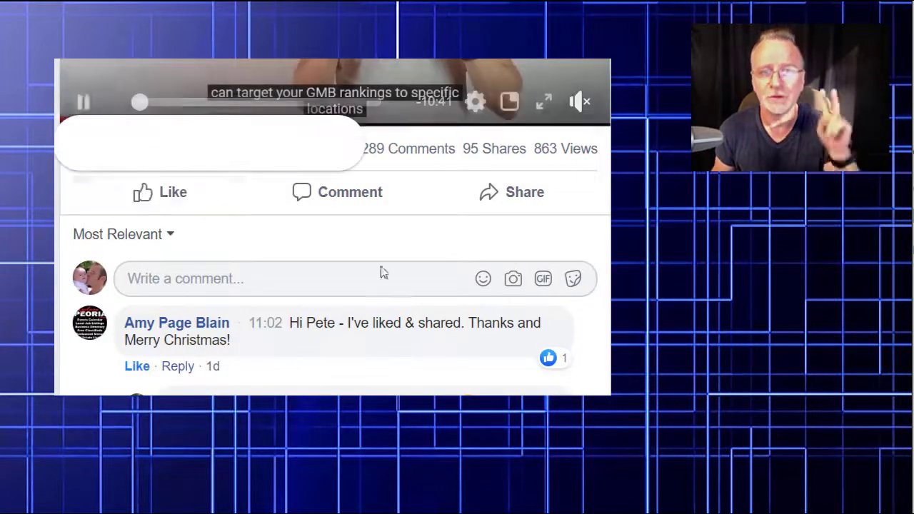
left_click(174, 199)
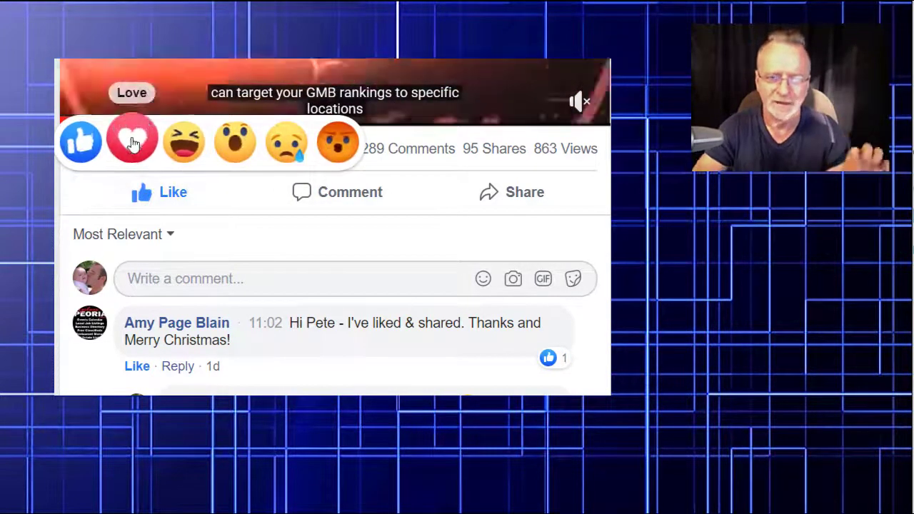
left_click(132, 143)
left_click(507, 197)
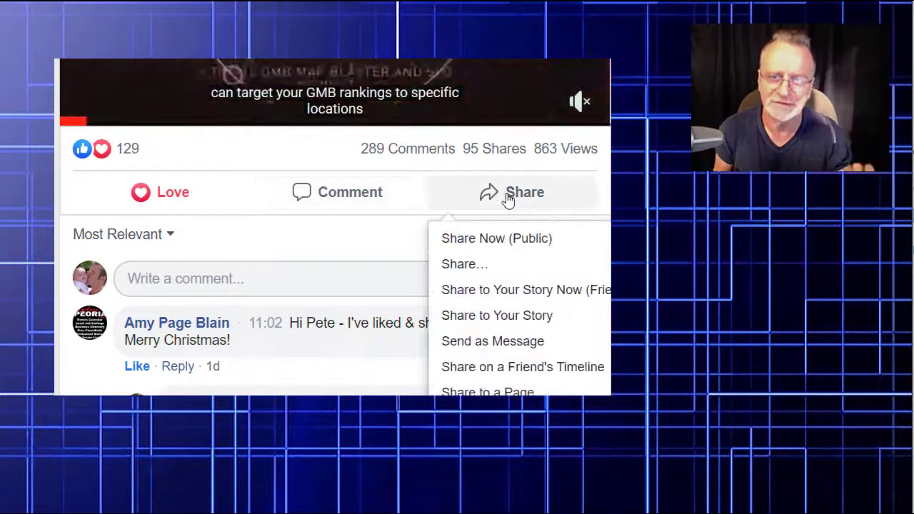
left_click(512, 249)
- Begin a comment on the post reading 'Comment here. Request'
left_click(222, 284)
type("C")
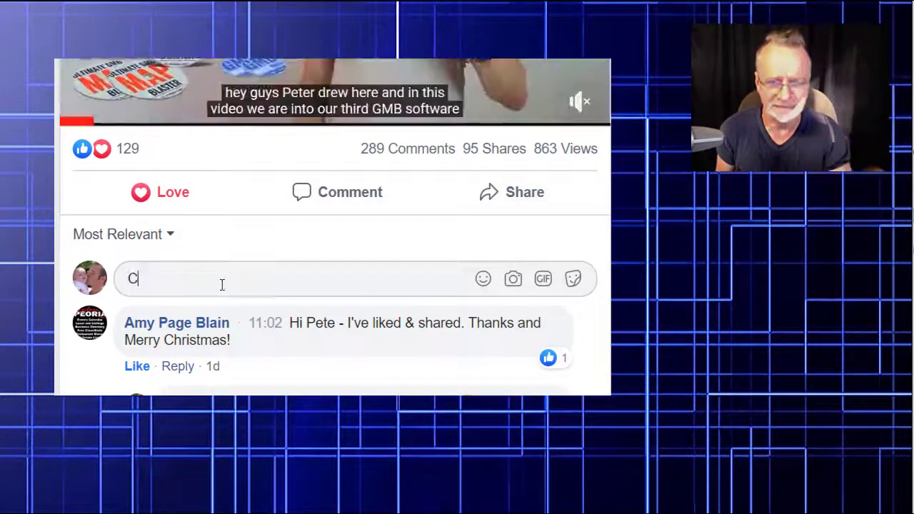
type("omment ")
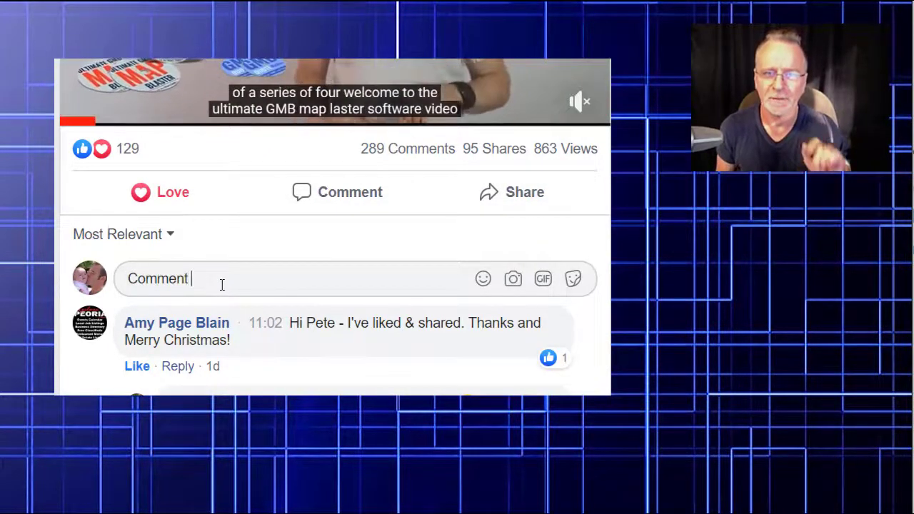
type("here. RequestP")
key("BackSpace")
key("BackSpace")
key("BackSpace")
key("BackSpace")
- Finish the PDF-request comment by adding 'ng PDF'
type("ng PDF")
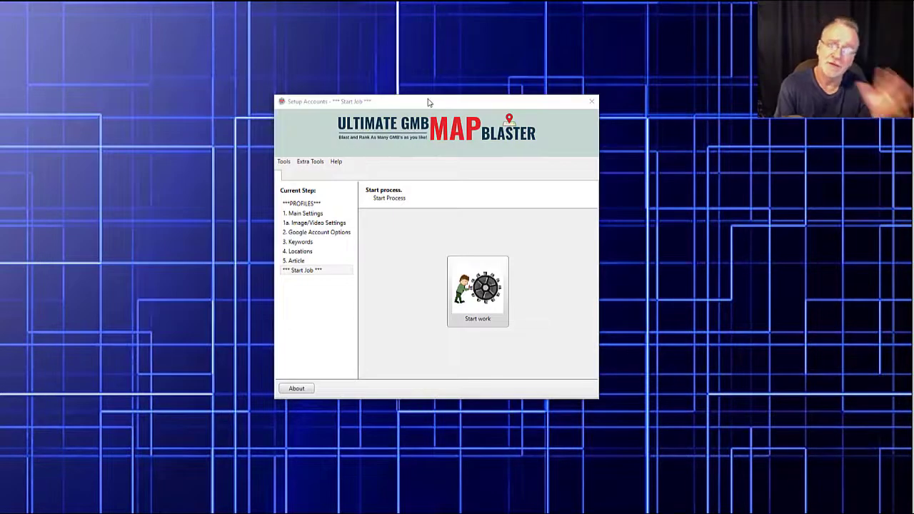